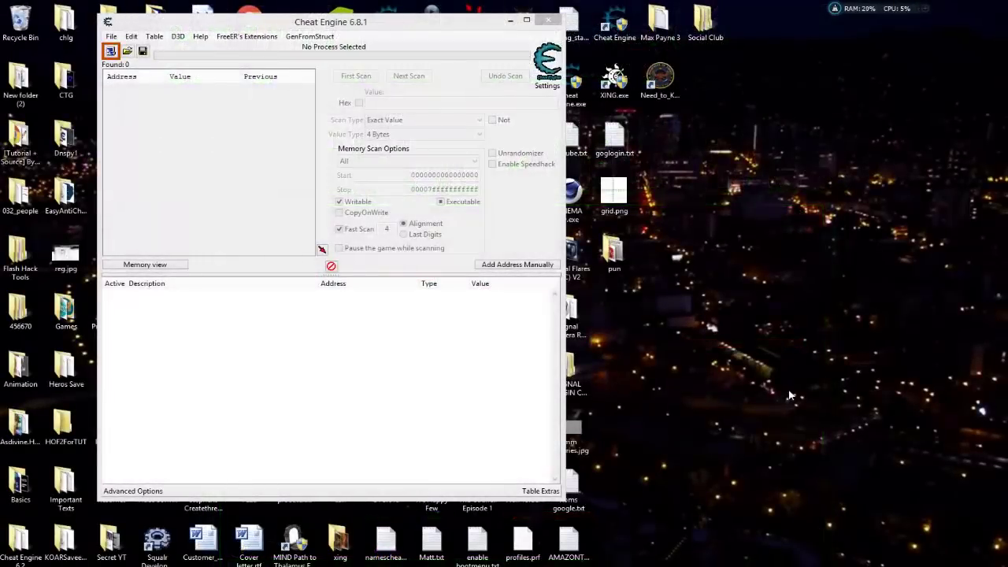
{"action": "double_click", "coordinate": [200, 30]}
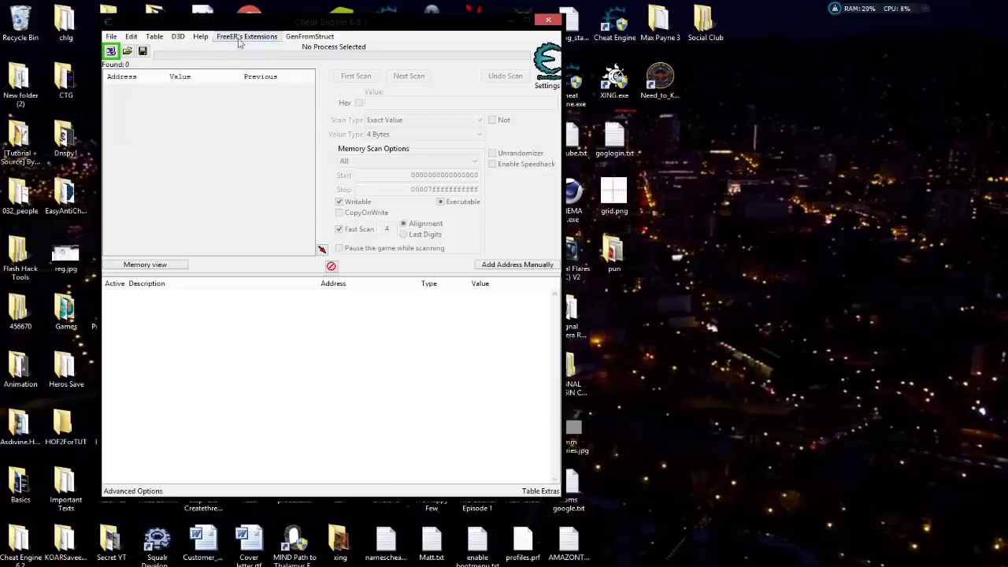
{"action": "left_click", "coordinate": [201, 37]}
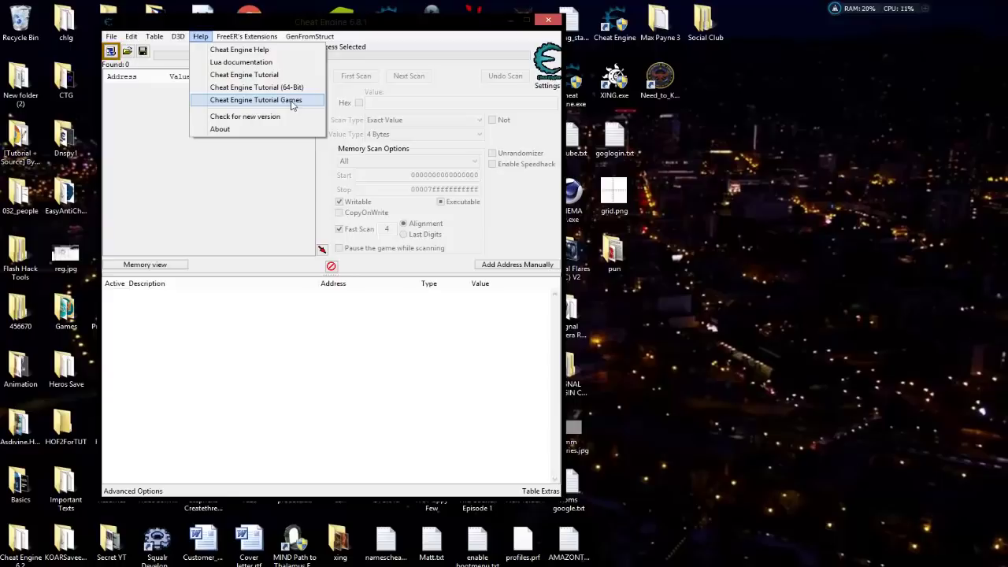
{"action": "left_click", "coordinate": [792, 275]}
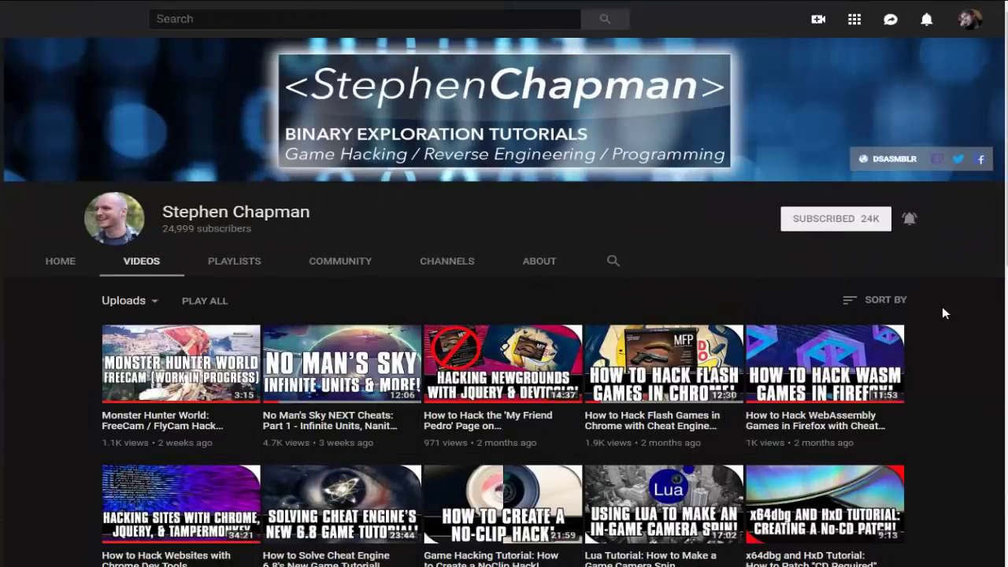
{"action": "scroll", "coordinate": [333, 504], "scroll_direction": "down", "scroll_amount": 1}
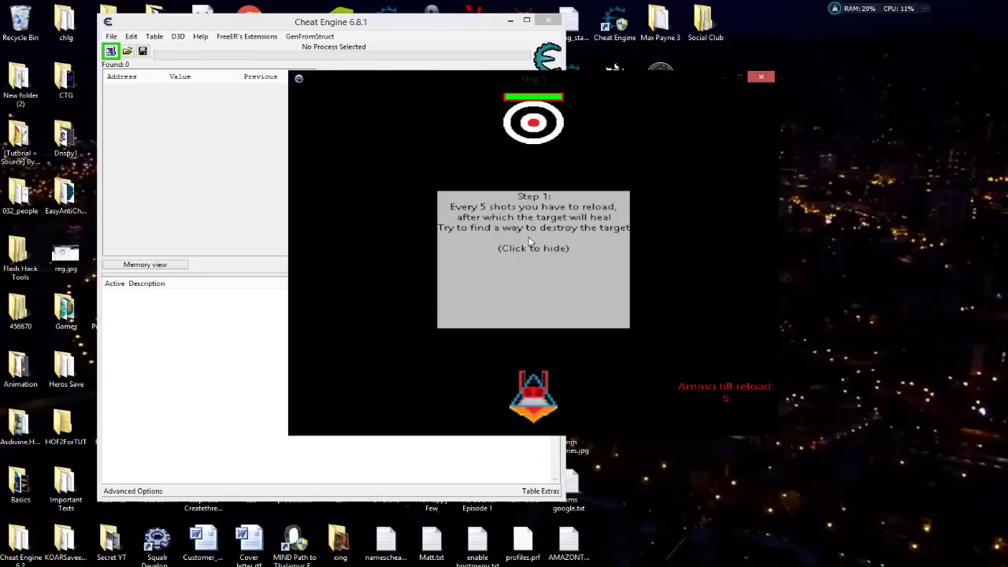
- Place the game window beside Cheat Engine, and open the CE Game tutorials process with its associated table gtutorial-x86_64.ct
{"action": "left_click_drag", "start_coordinate": [350, 75], "coordinate": [549, 43]}
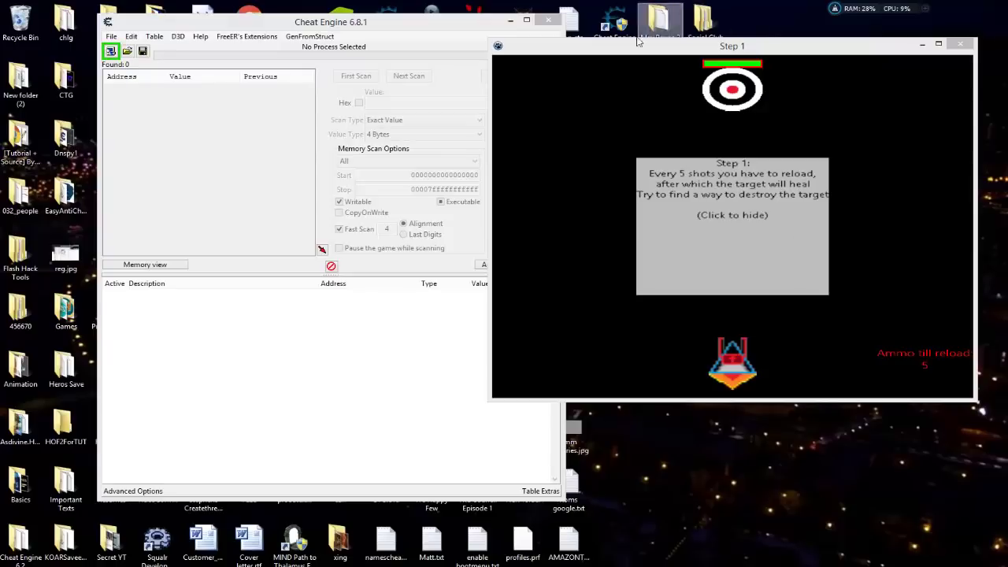
{"action": "mouse_move", "coordinate": [626, 47]}
{"action": "left_mouse_down"}
{"action": "mouse_move", "coordinate": [653, 39]}
{"action": "mouse_move", "coordinate": [640, 32]}
{"action": "mouse_move", "coordinate": [635, 58]}
{"action": "mouse_move", "coordinate": [633, 43]}
{"action": "left_mouse_up"}
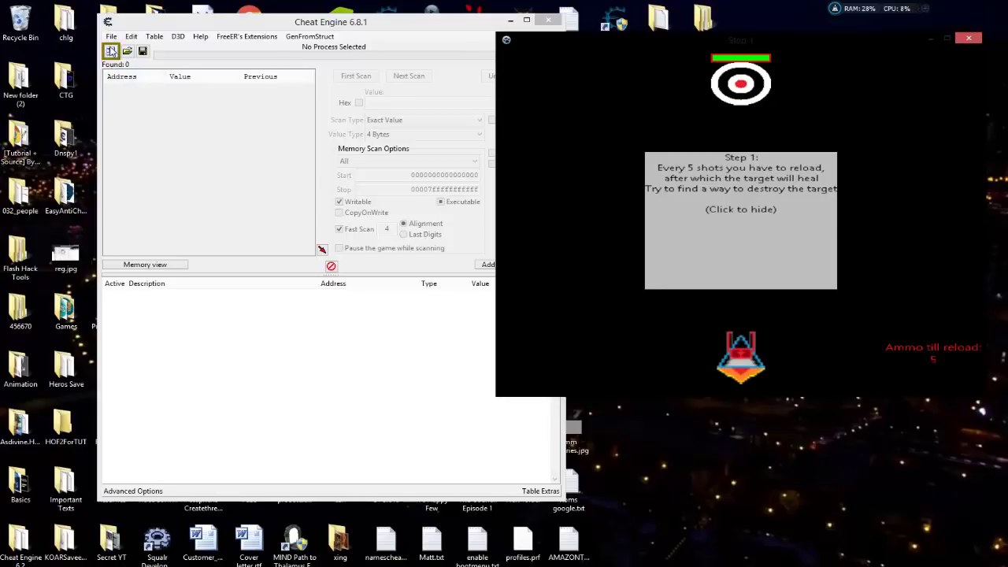
{"action": "left_click", "coordinate": [110, 51]}
{"action": "left_click", "coordinate": [179, 253]}
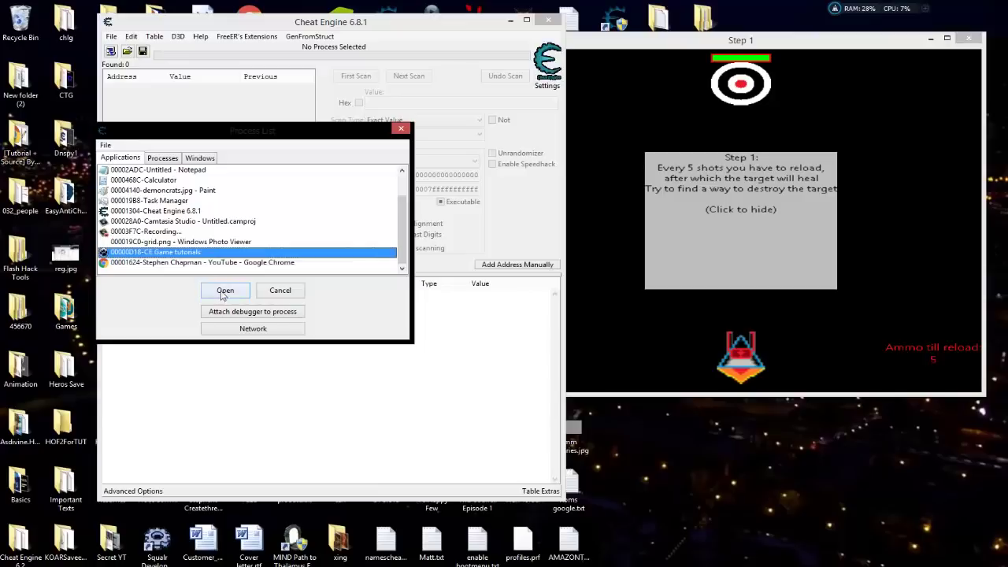
{"action": "left_click", "coordinate": [225, 291]}
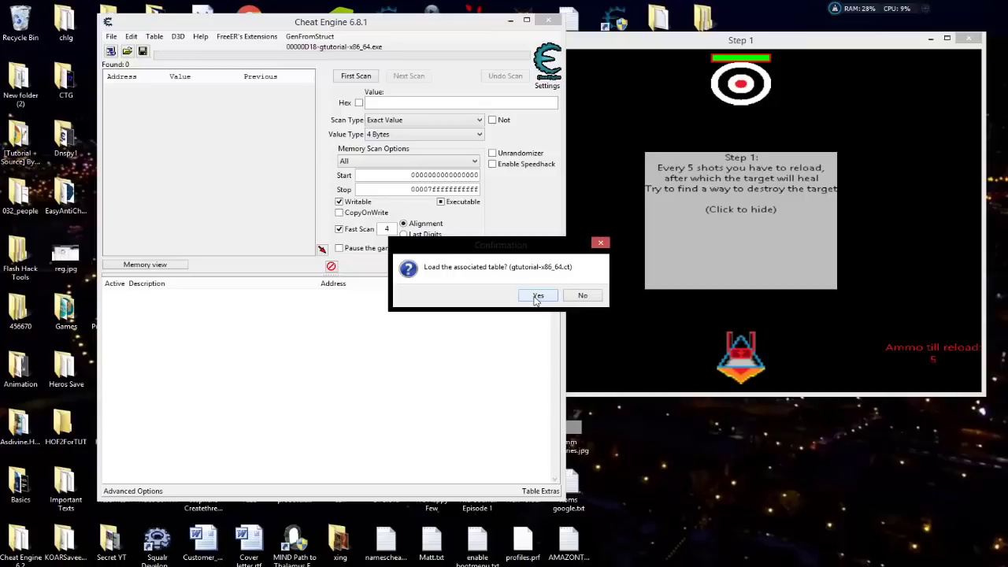
{"action": "left_click", "coordinate": [536, 298]}
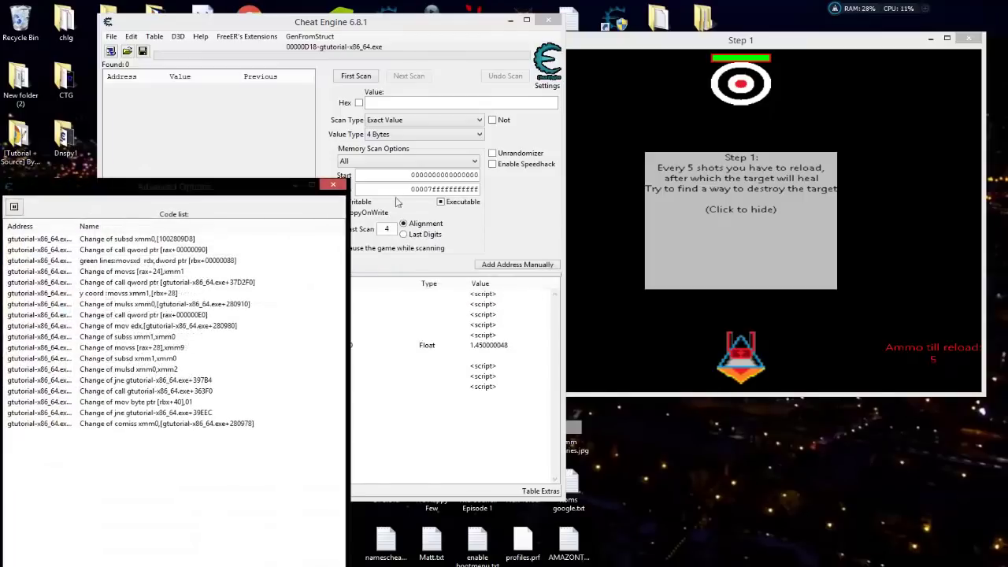
{"action": "left_click", "coordinate": [353, 193]}
- Activate the "Game 1 Ammo Freeze" and "Game 2 Manipulate Player Health and Enemy Health" scripts in the cheat table
{"action": "left_click", "coordinate": [154, 315]}
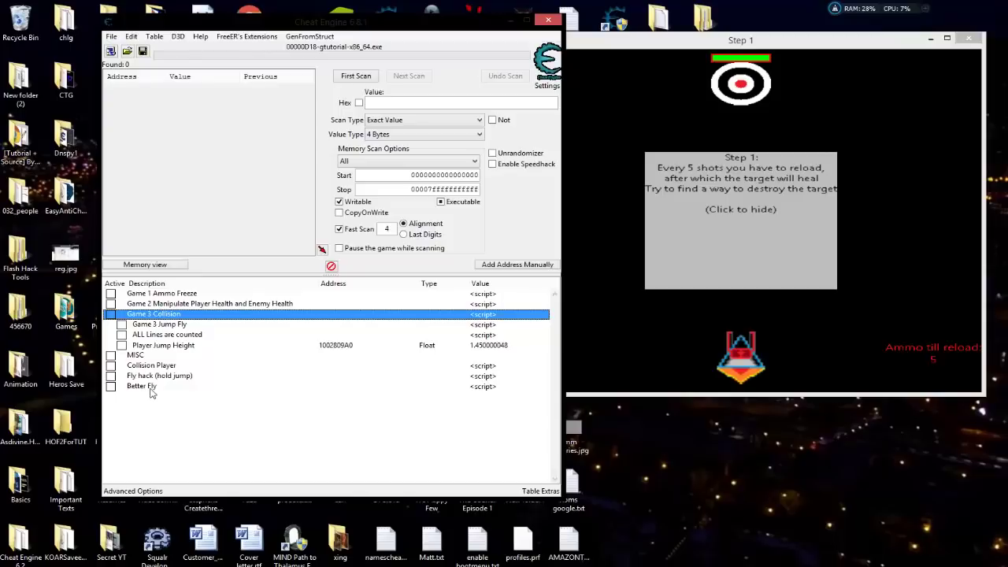
{"action": "left_click", "coordinate": [618, 212]}
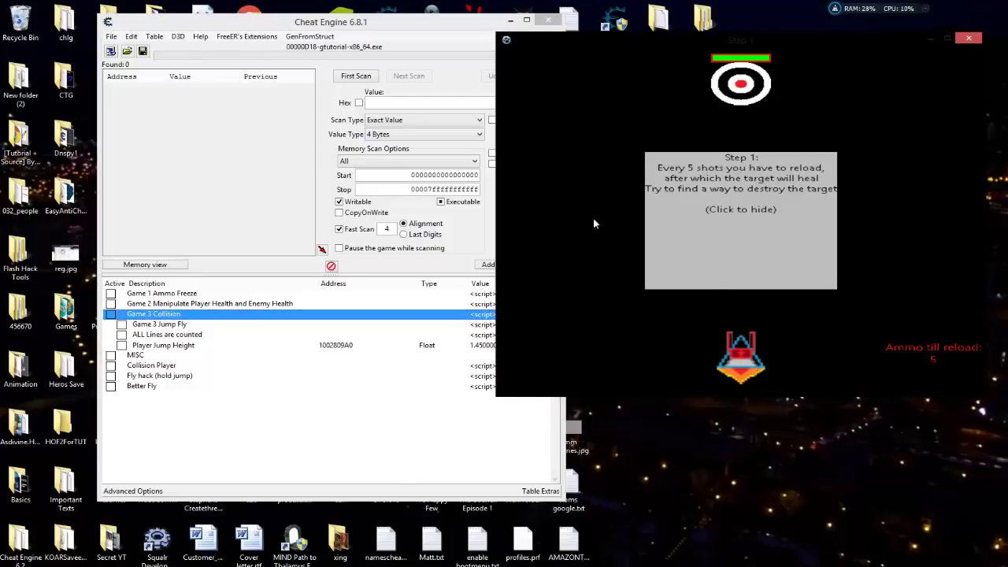
{"action": "left_click", "coordinate": [111, 293]}
{"action": "left_click", "coordinate": [124, 303]}
- Hide the Step 1 instructions, shoot the target until it is destroyed, and dismiss the completion message
{"action": "left_click", "coordinate": [807, 240]}
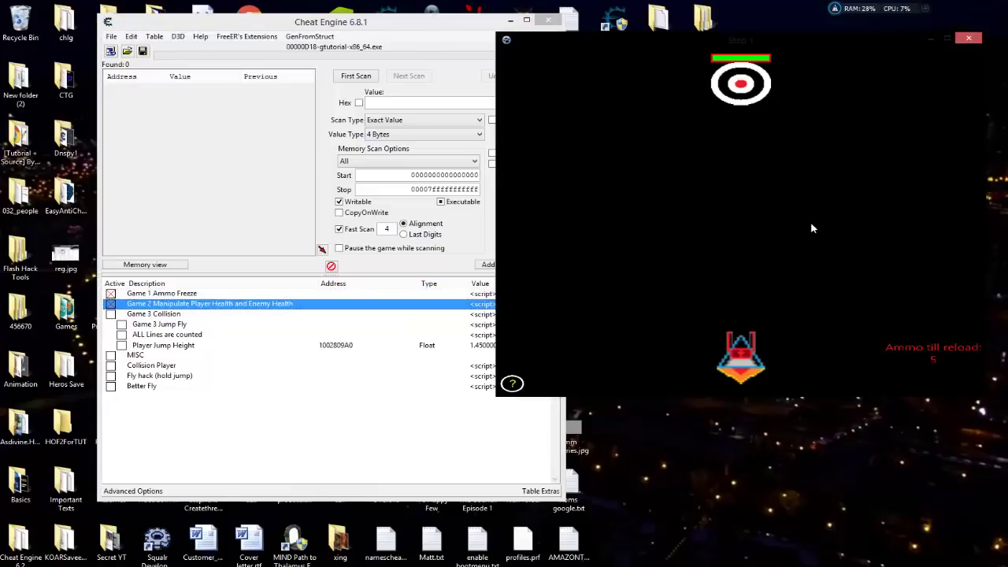
{"action": "key", "text": "space"}
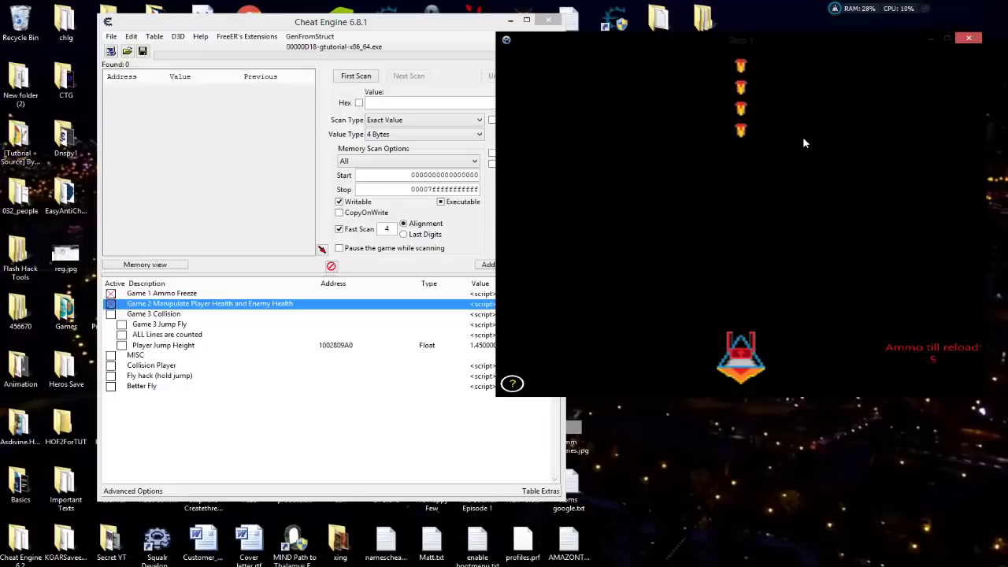
{"action": "left_click", "coordinate": [583, 294]}
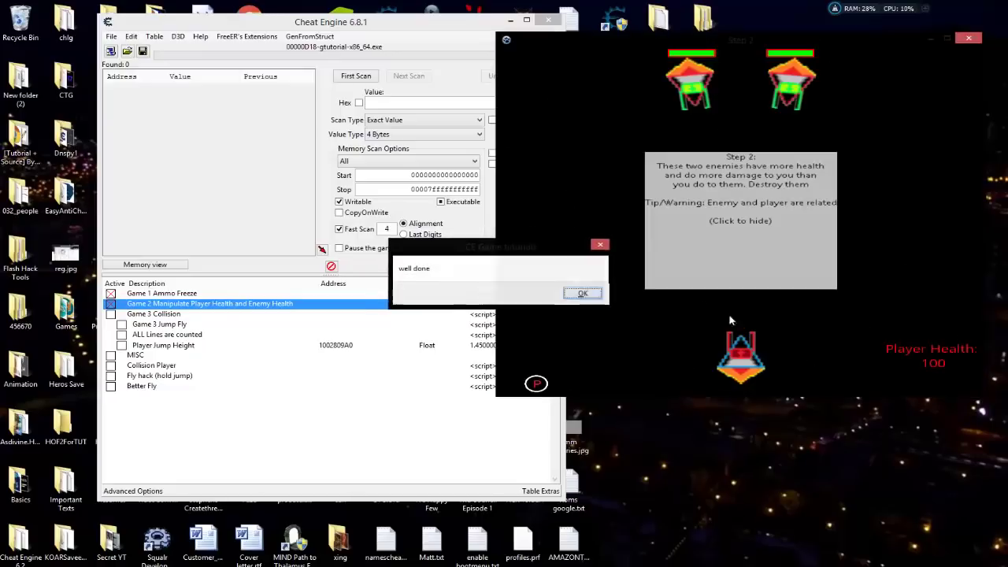
- Hide the Step 2 instructions, steer the ship up beside the two enemies, shoot both until destroyed, and dismiss the completion message
{"action": "key", "text": "Left"}
{"action": "left_click", "coordinate": [814, 236]}
{"action": "key", "text": "Up"}
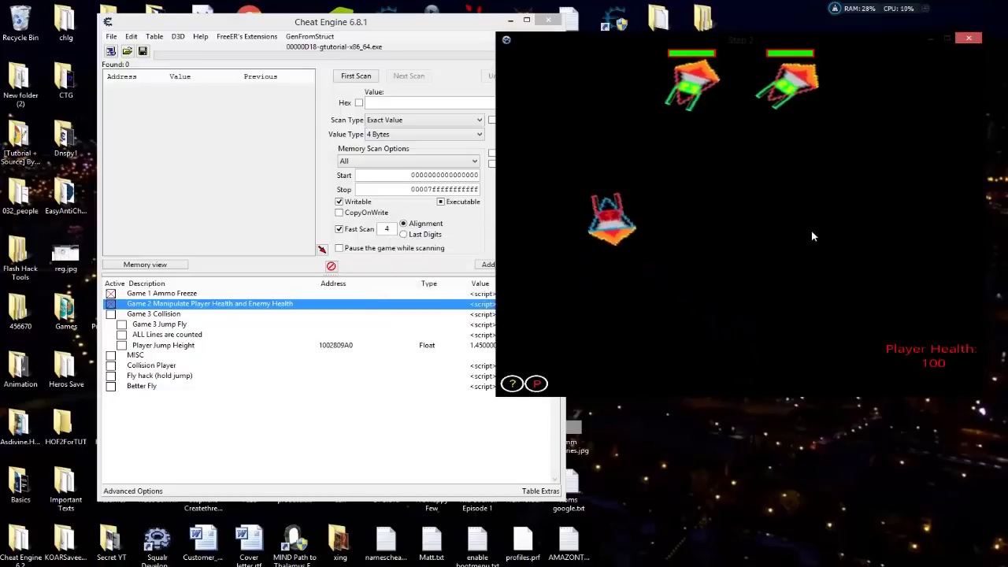
{"action": "key", "text": "Right"}
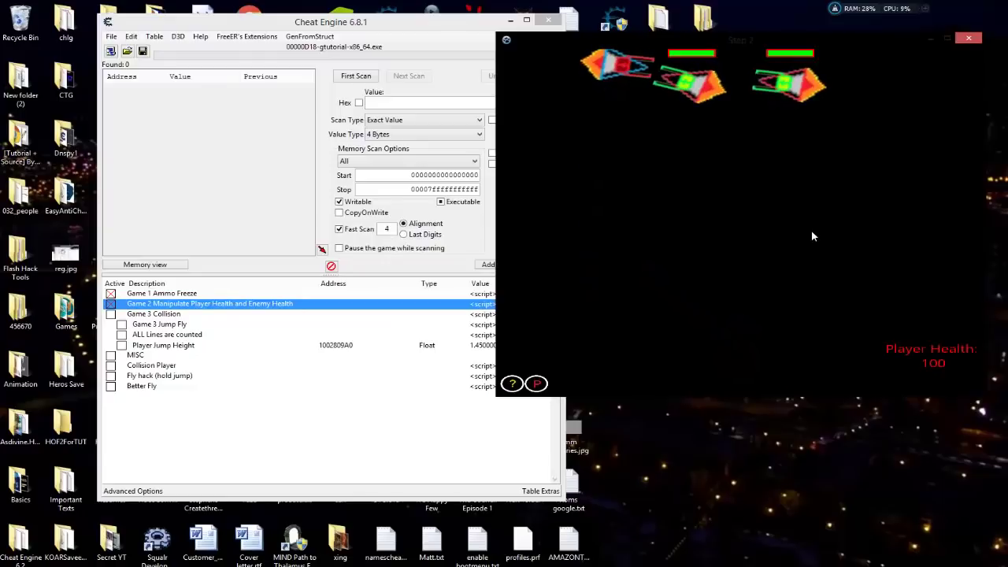
{"action": "key", "text": "space"}
{"action": "key", "text": "space"}
{"action": "key", "text": "space"}
{"action": "key", "text": "space"}
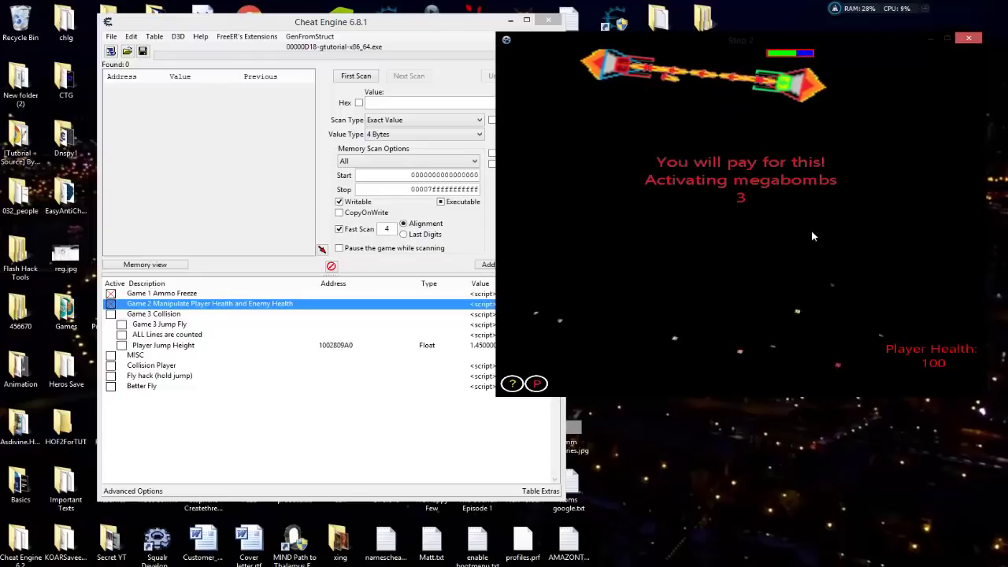
{"action": "key", "text": "space"}
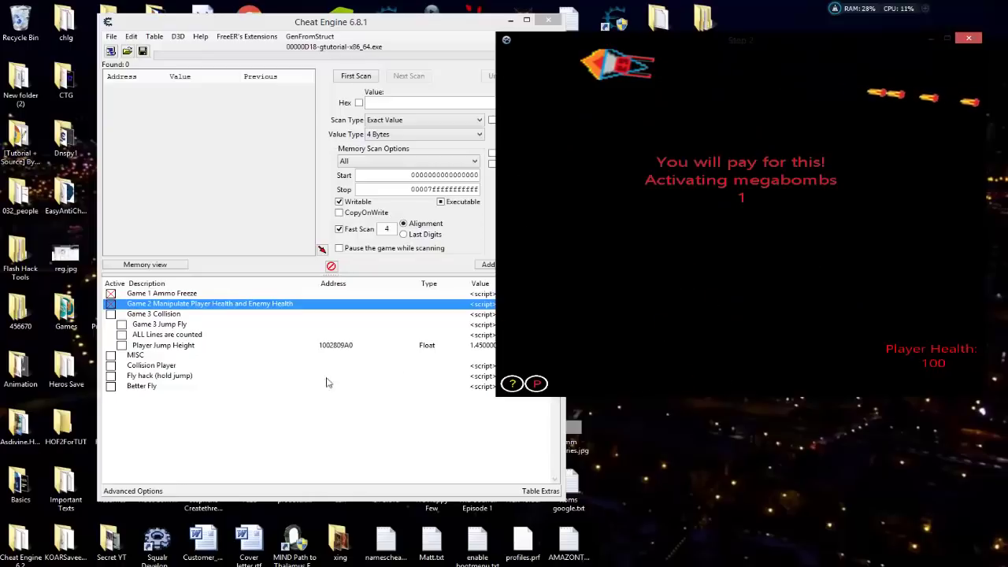
{"action": "left_click", "coordinate": [581, 294]}
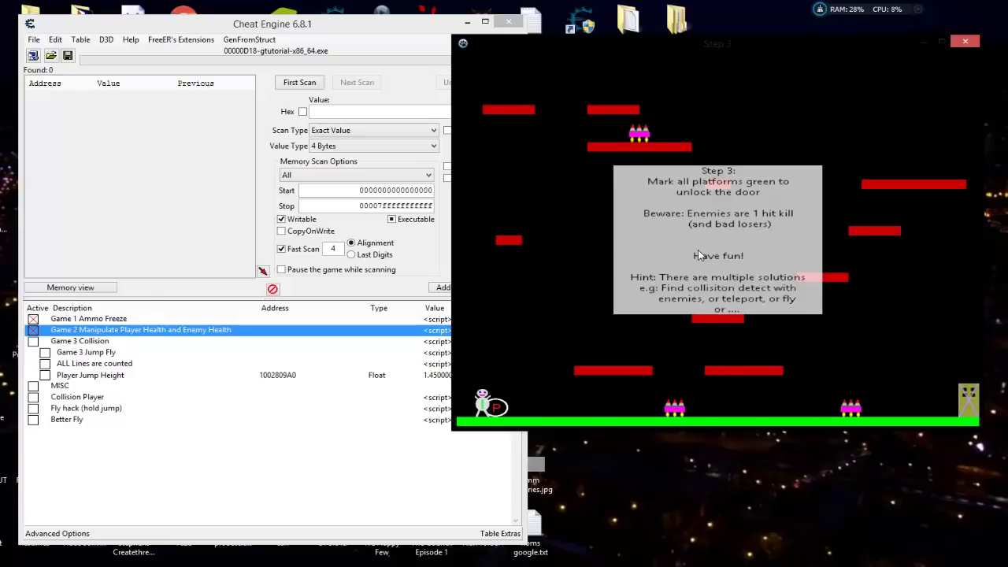
- Hide the Step 3 instructions and jump the player past the ground enemies onto the nearest low platform to mark it green
{"action": "left_click", "coordinate": [569, 311]}
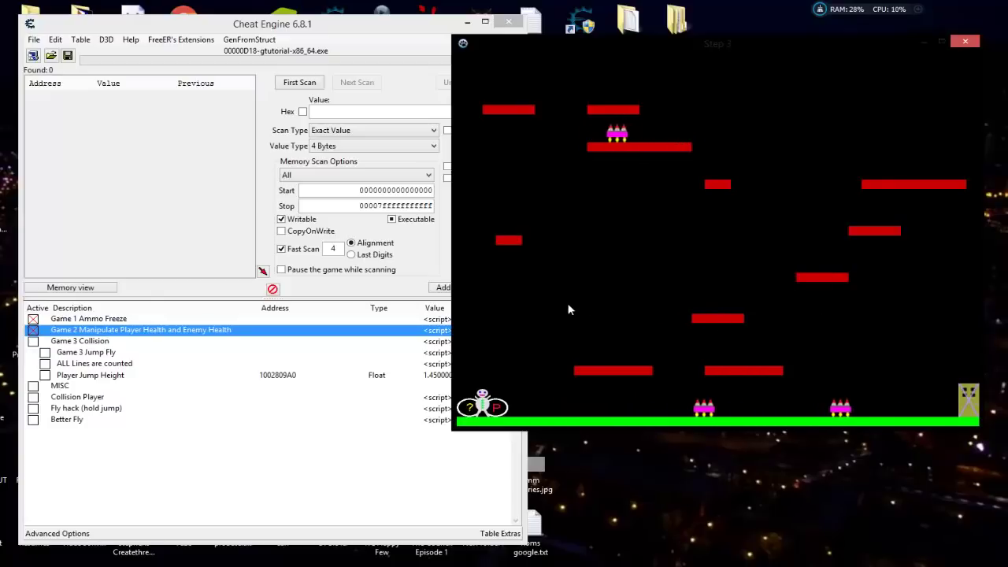
{"action": "key", "text": "Up"}
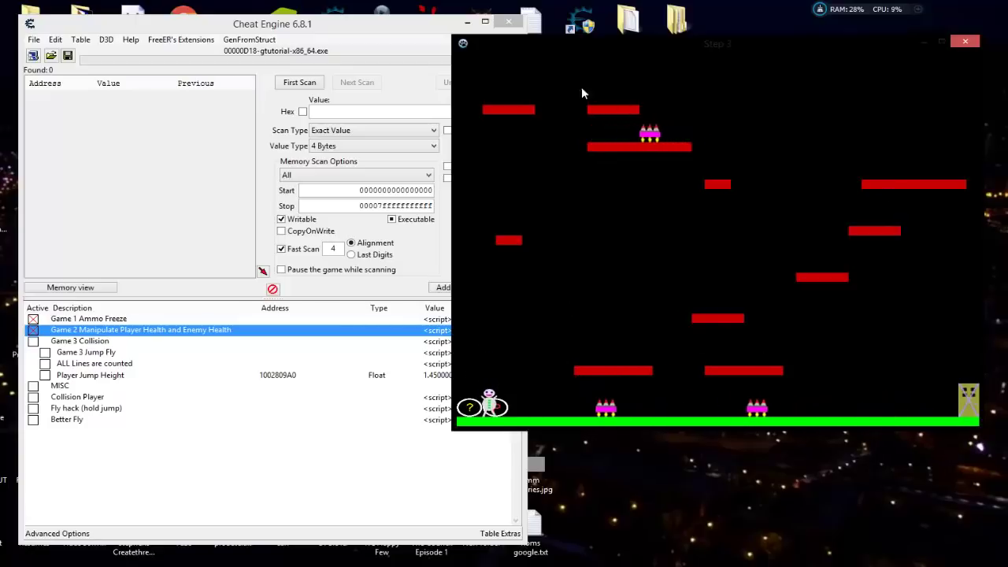
{"action": "key", "text": "Right"}
{"action": "key", "text": "Up"}
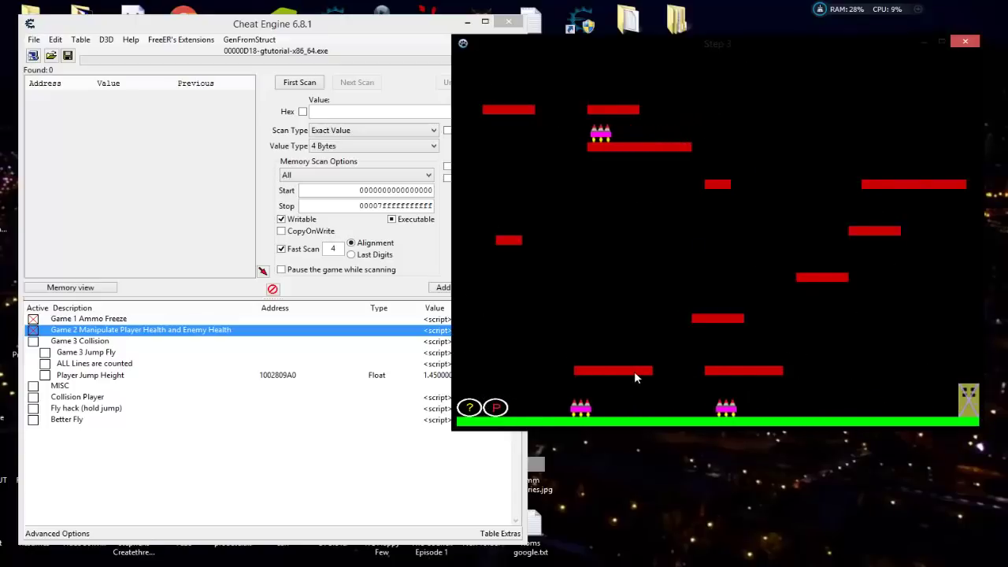
{"action": "key", "text": "Right"}
{"action": "key", "text": "Right"}
{"action": "key", "text": "Up"}
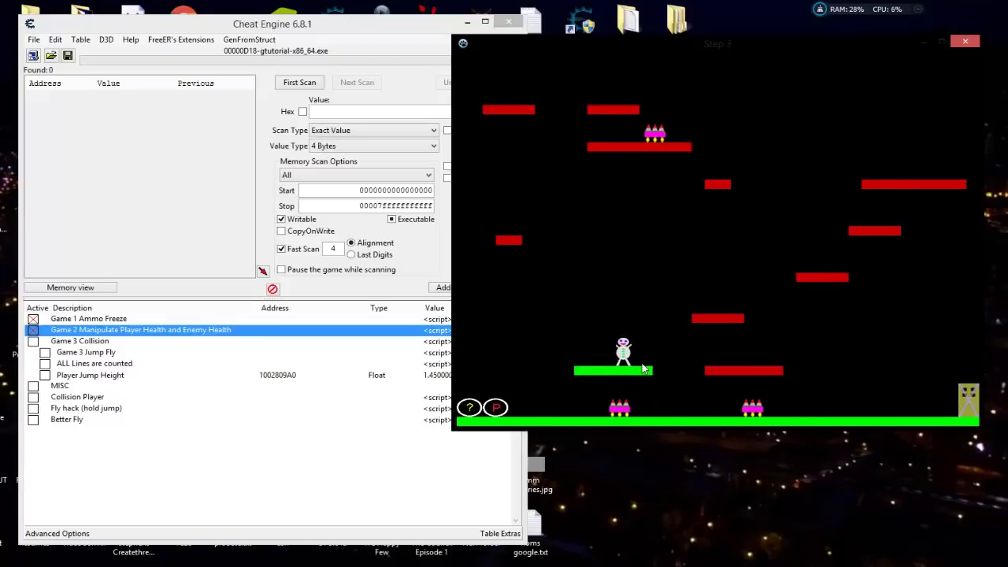
{"action": "key", "text": "Left"}
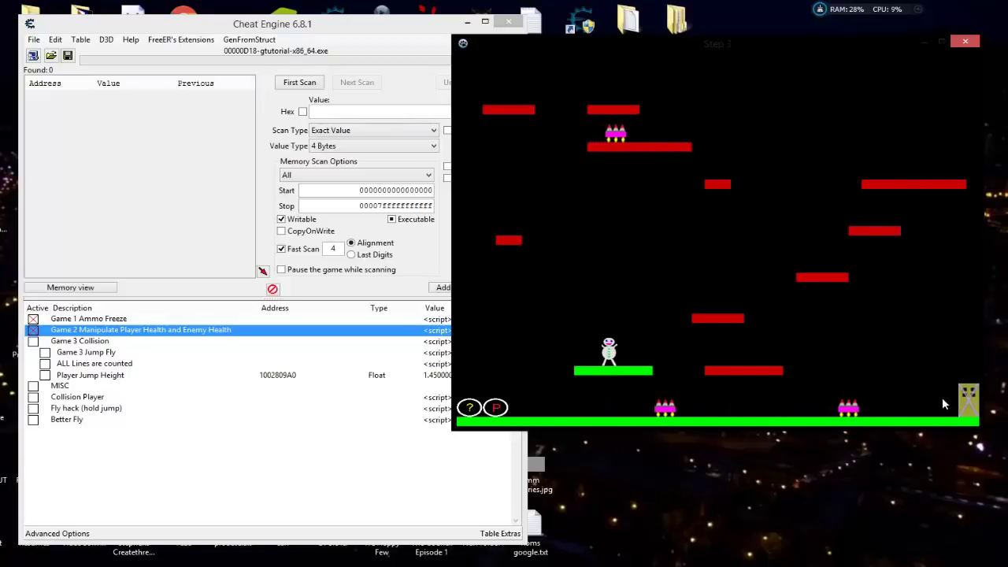
{"action": "key", "text": "Right"}
{"action": "key", "text": "Left"}
{"action": "key", "text": "Right"}
{"action": "key", "text": "Right"}
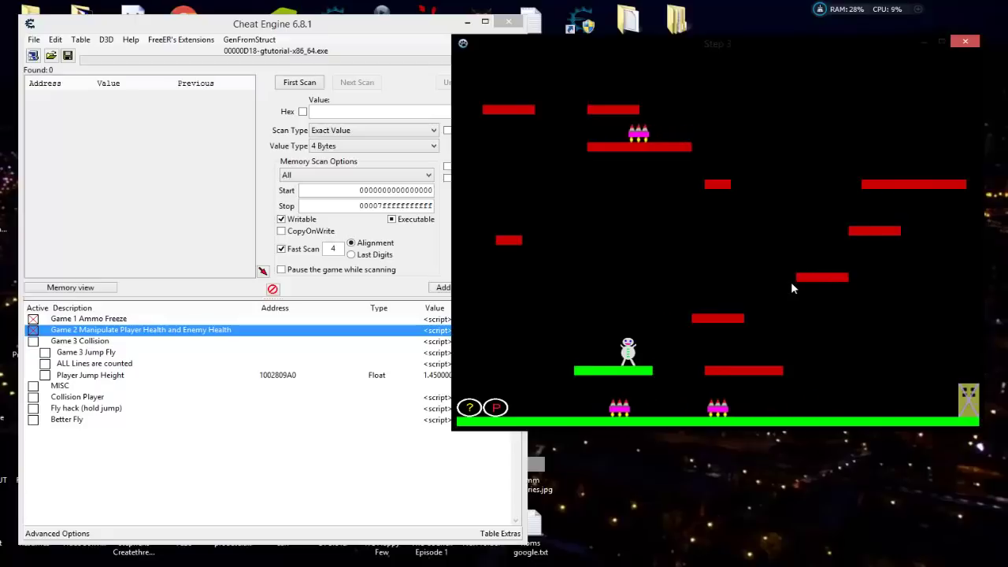
{"action": "key", "text": "Left"}
{"action": "key", "text": "space"}
{"action": "key", "text": "space"}
{"action": "key", "text": "space"}
{"action": "key", "text": "Right"}
{"action": "key", "text": "space"}
{"action": "key", "text": "space"}
{"action": "key", "text": "space"}
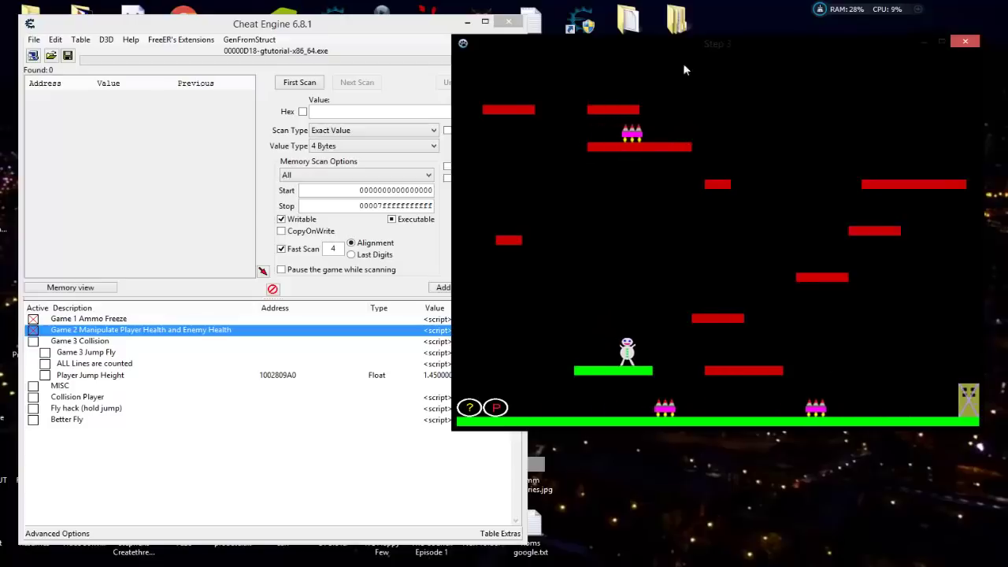
{"action": "key", "text": "Left"}
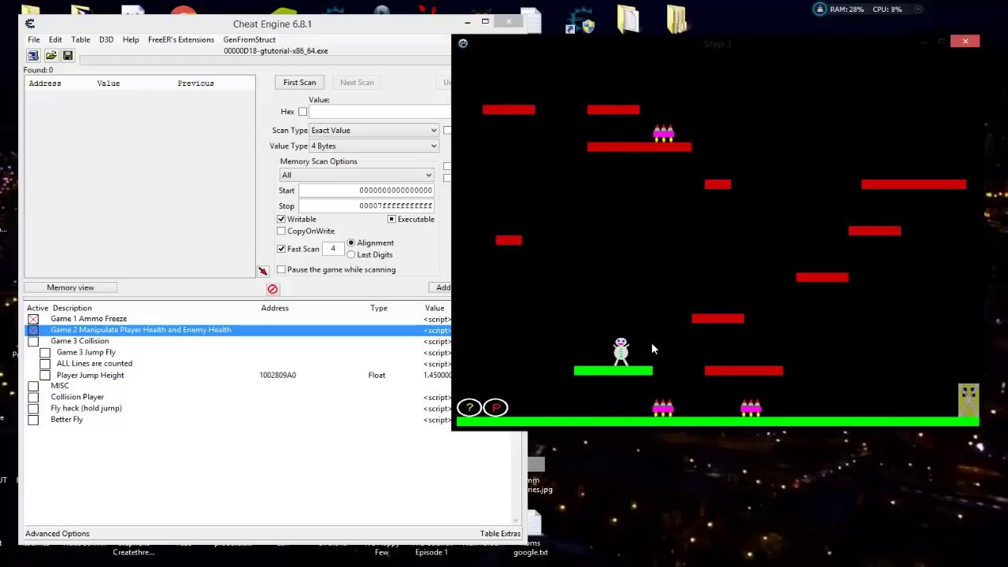